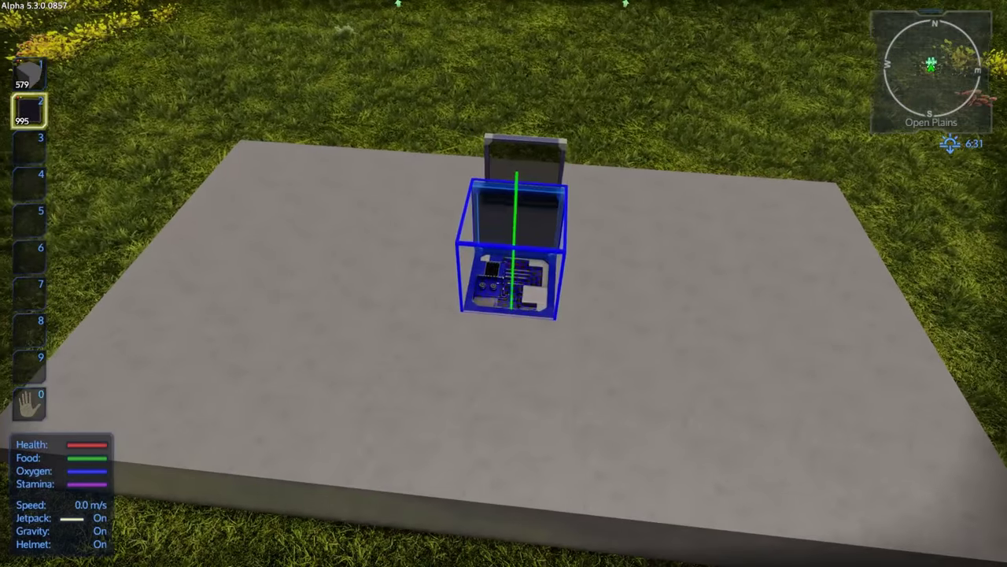
- Place four plain window blocks on the slab, two in the front row and two in the back row
{"action": "left_click", "coordinate": [502, 282]}
{"action": "left_click", "coordinate": [502, 282]}
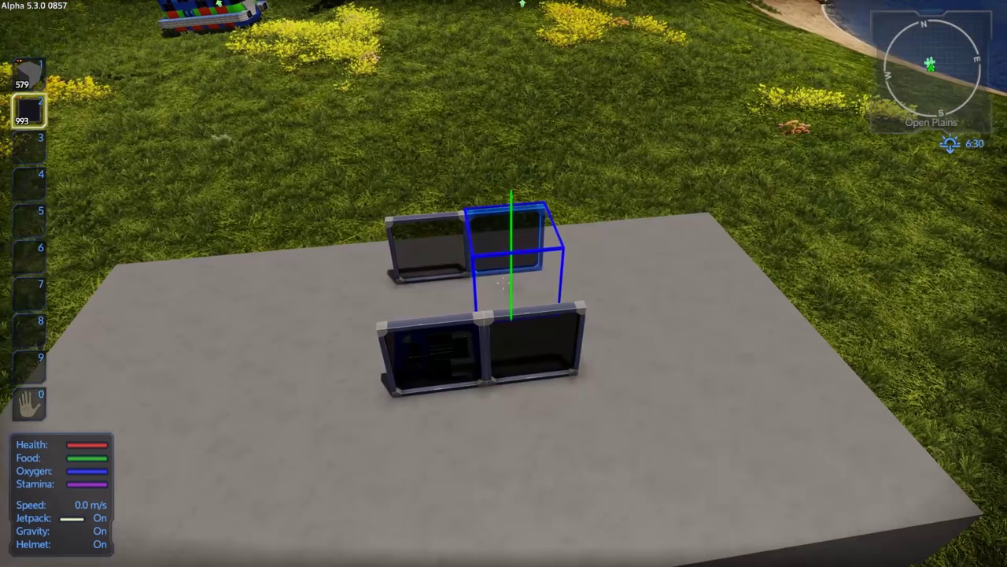
{"action": "left_click", "coordinate": [503, 282]}
{"action": "left_click", "coordinate": [504, 284]}
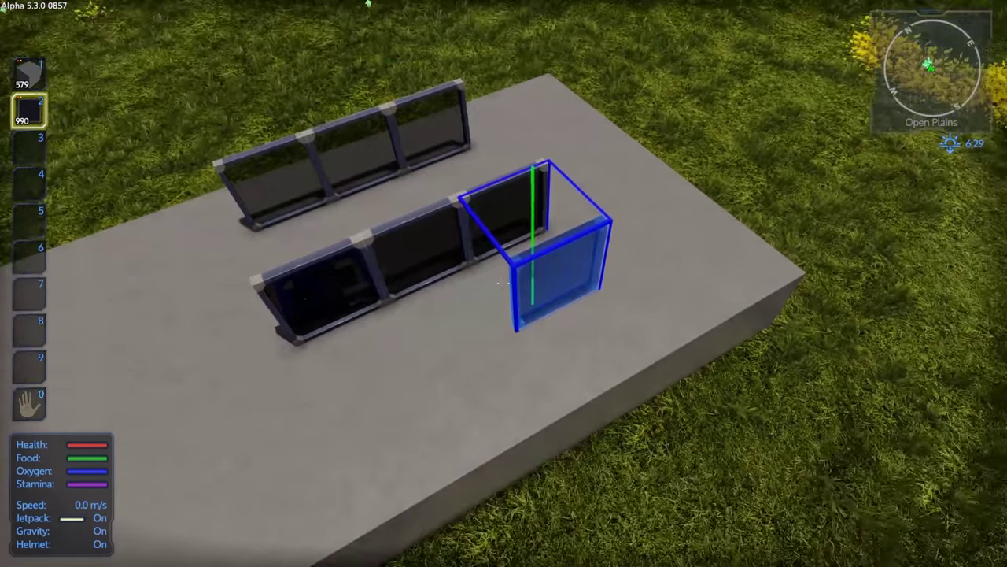
- Add the last front-row window, then place a Vertical 1x2 window piece rotated flat on the slab
{"action": "left_click", "coordinate": [502, 282]}
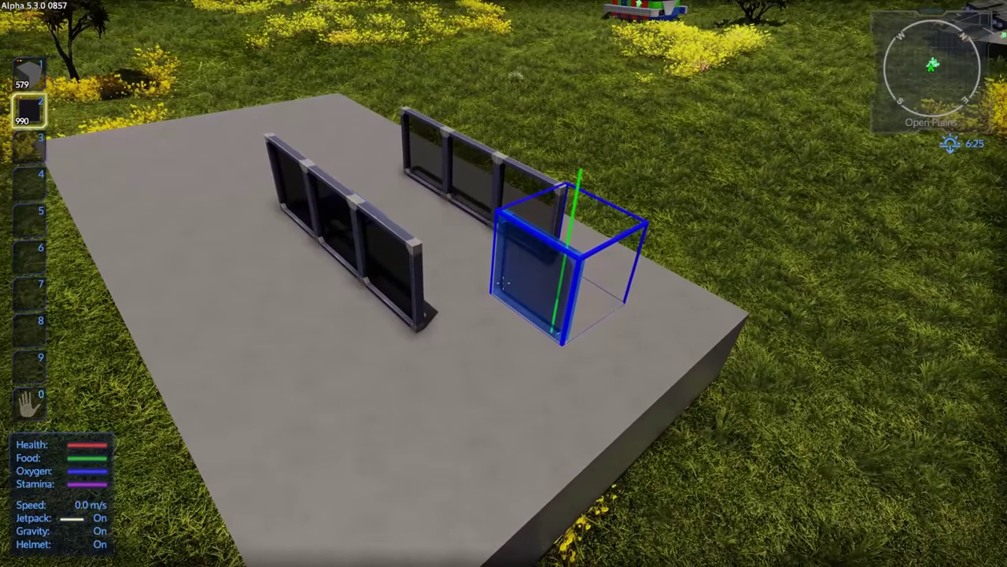
{"action": "middle_click", "coordinate": [502, 281]}
{"action": "left_click", "coordinate": [375, 112]}
{"action": "key", "text": "Page_Up"}
{"action": "left_click", "coordinate": [502, 282]}
- Open and close the Multi Tool's change-and-rotate menu, then put the tool away
{"action": "key", "text": "3"}
{"action": "right_click", "coordinate": [502, 282]}
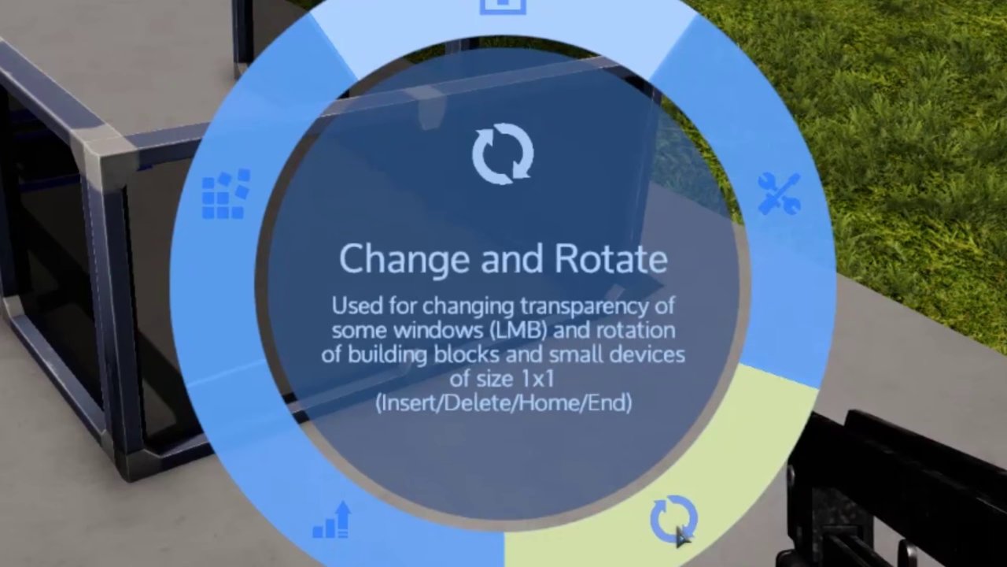
{"action": "left_click", "coordinate": [675, 519]}
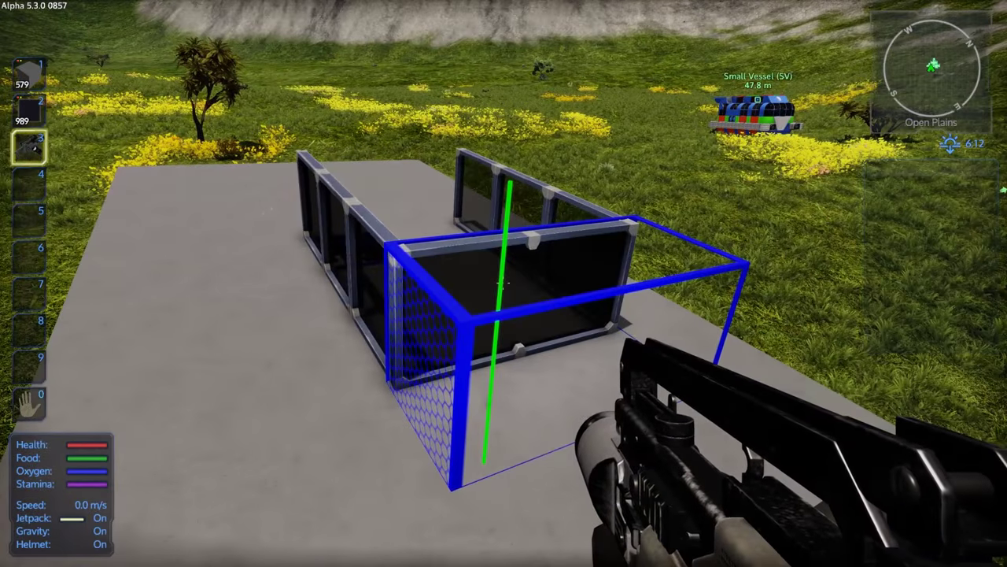
{"action": "key", "text": "0"}
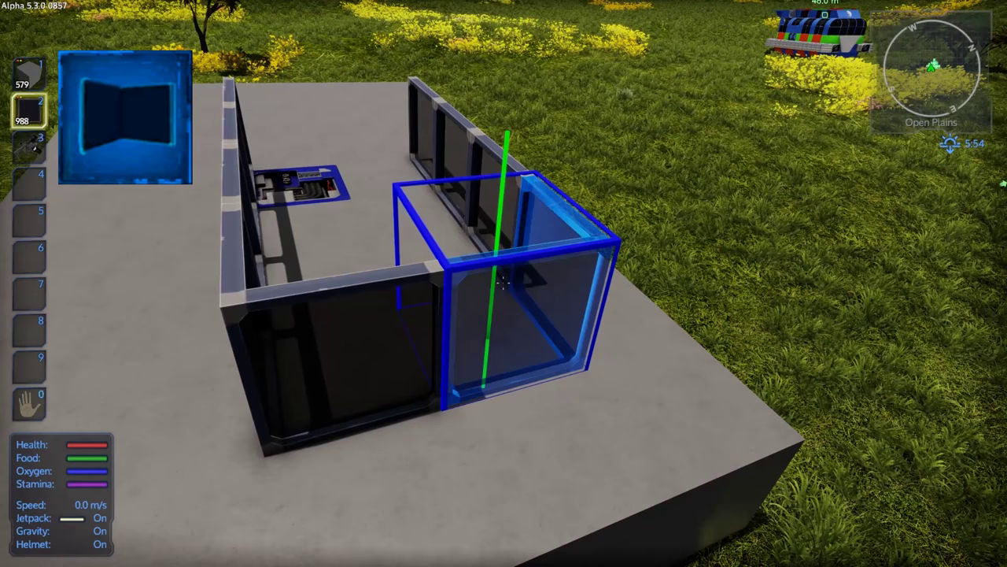
- Place a window block at the corner and add a Vertical Corner window piece
{"action": "left_click", "coordinate": [503, 279]}
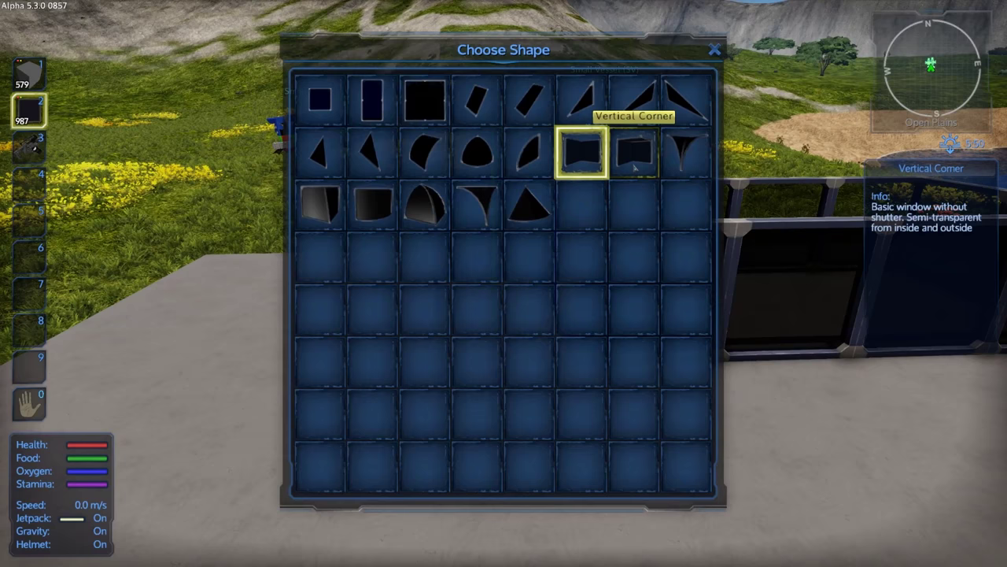
{"action": "left_click", "coordinate": [636, 164]}
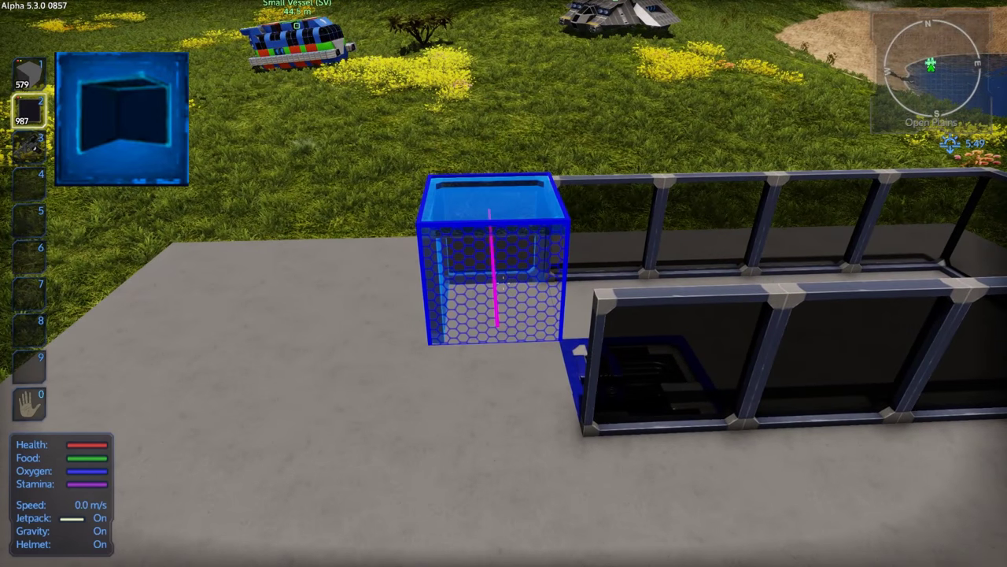
{"action": "left_click", "coordinate": [502, 286]}
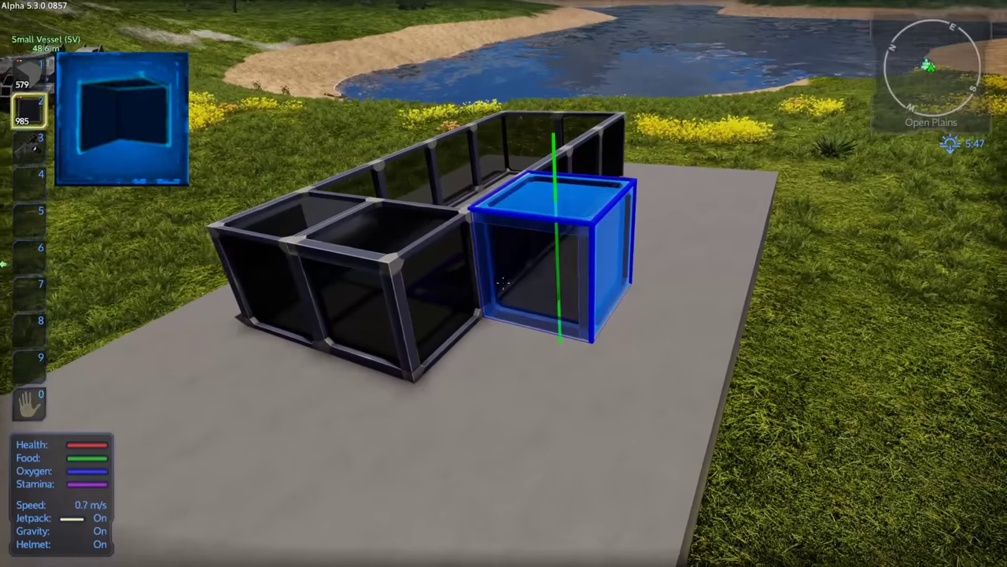
- Walk around the glass structure with empty hands to inspect it
{"action": "key", "text": "0"}
{"action": "key", "text": "a"}
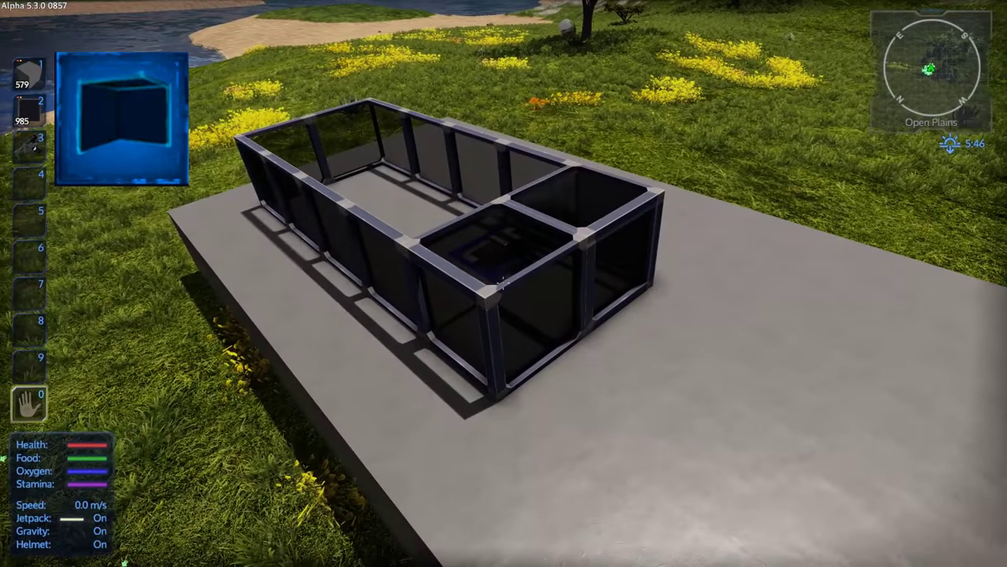
{"action": "key", "text": "w"}
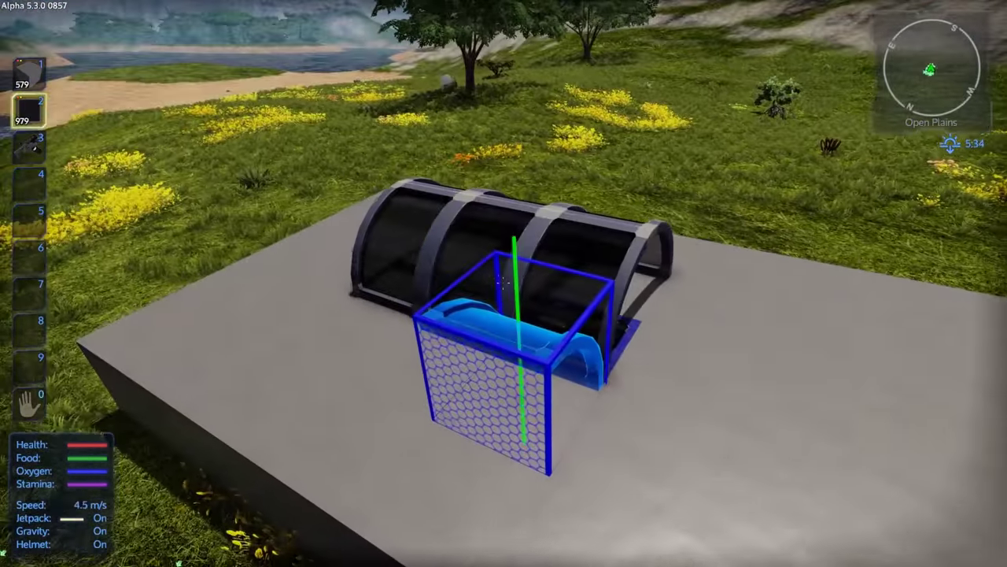
{"action": "key", "text": "w"}
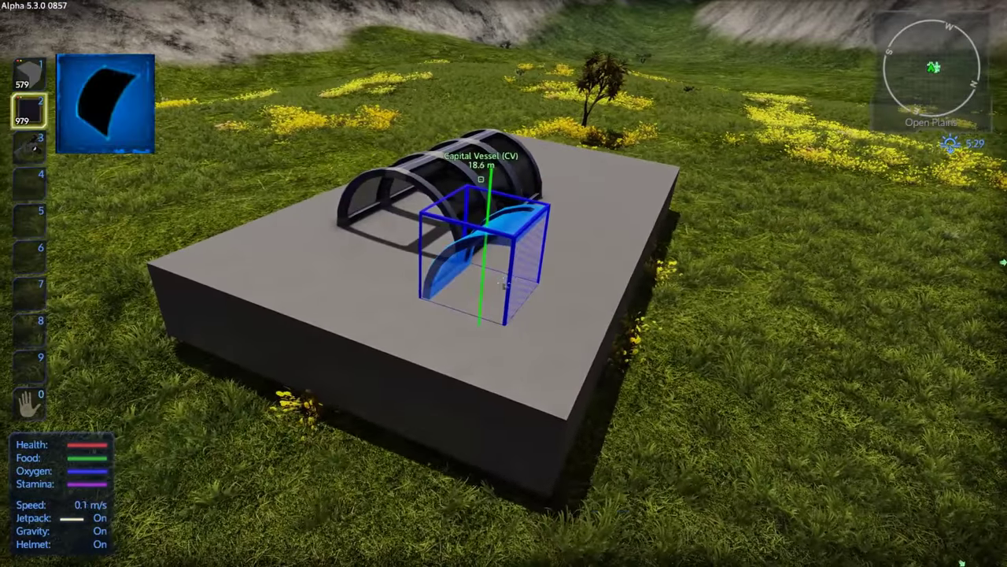
- Cap the end of the glass tube with a rounded end window piece
{"action": "middle_click", "coordinate": [504, 283]}
{"action": "left_click", "coordinate": [459, 156]}
{"action": "left_click", "coordinate": [504, 283]}
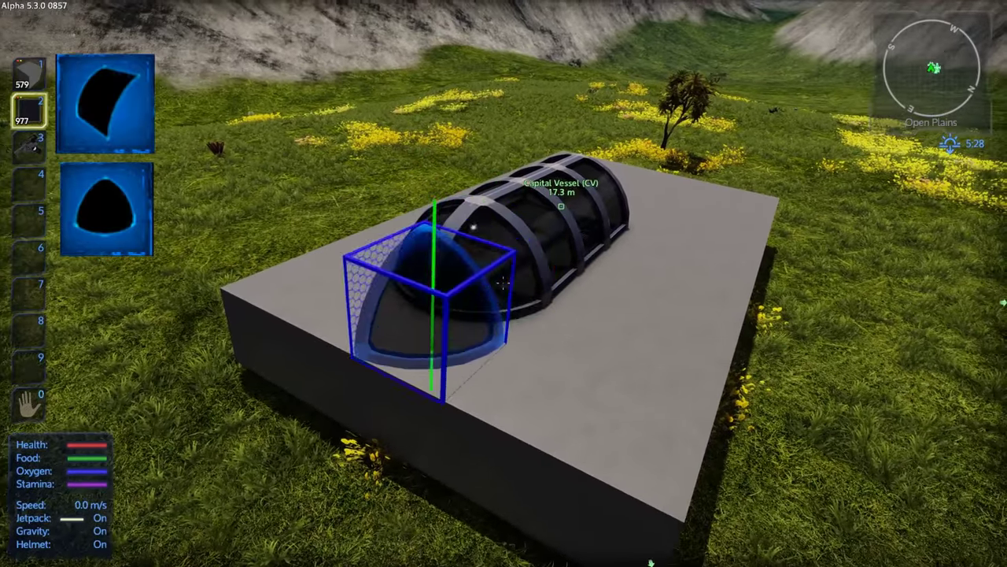
{"action": "key", "text": "d"}
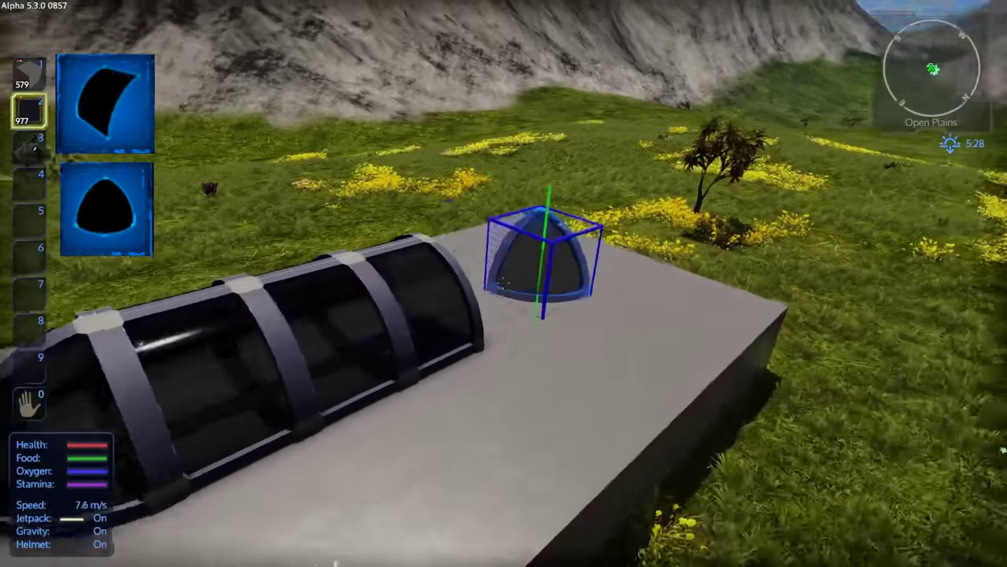
{"action": "key", "text": "d"}
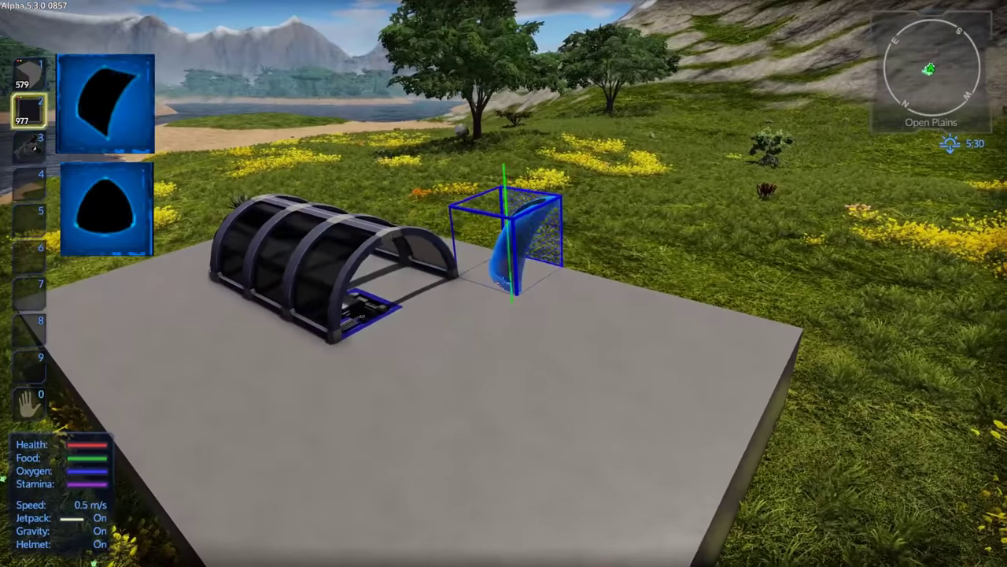
- Change the window block's shape to Connector A
{"action": "middle_click", "coordinate": [504, 283]}
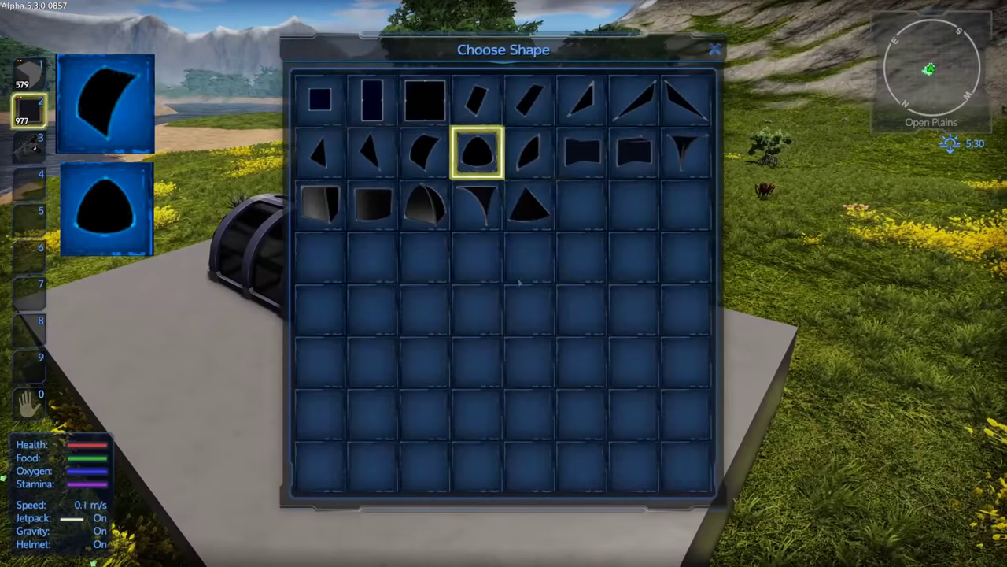
{"action": "left_click", "coordinate": [319, 204]}
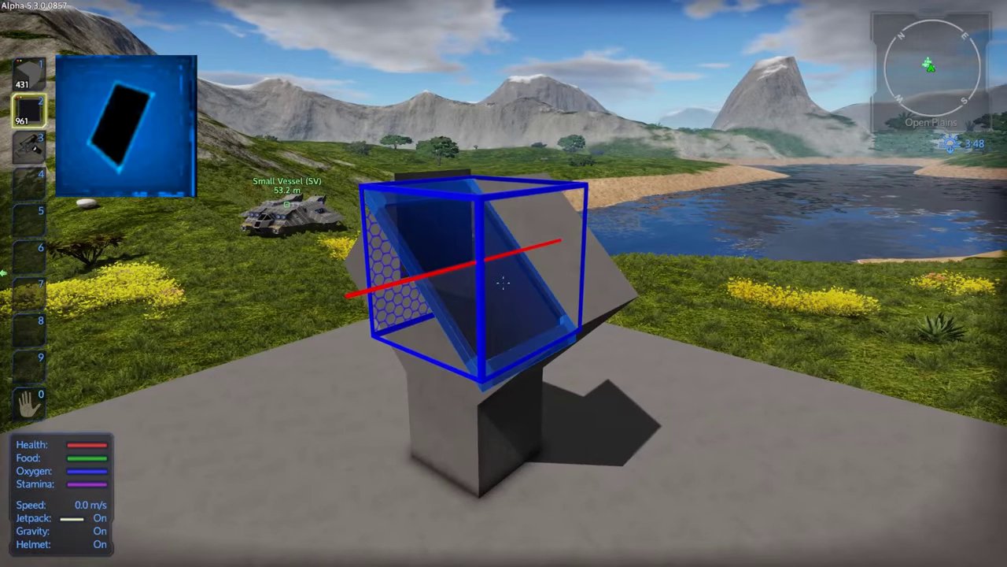
- Circle the concrete pillar and place a sloped window panel on its angled top
{"action": "key", "text": "0"}
{"action": "key", "text": "w"}
{"action": "key", "text": "a"}
{"action": "key", "text": "2"}
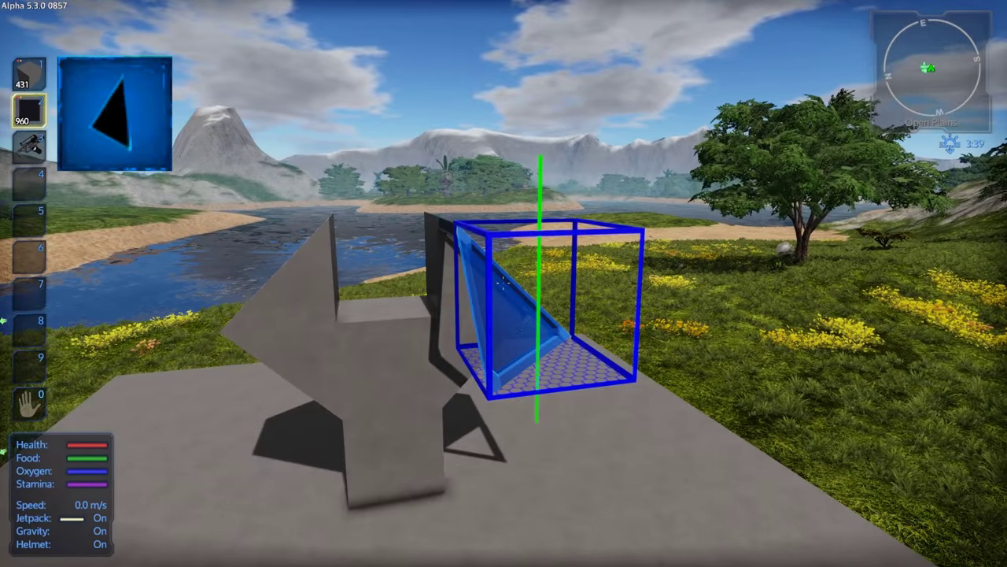
{"action": "left_click", "coordinate": [502, 281]}
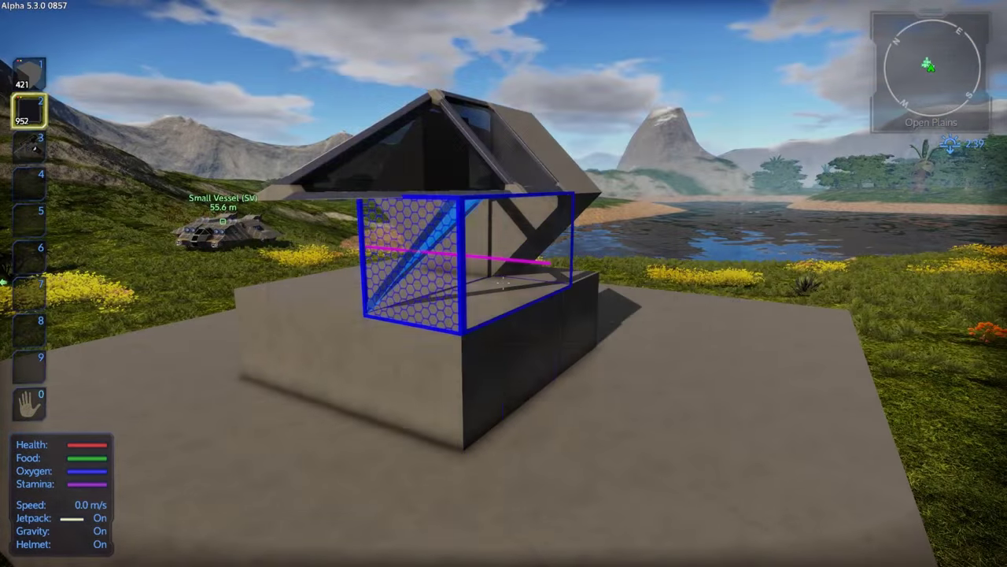
- Change the window block's shape to the triangular window piece
{"action": "middle_click", "coordinate": [504, 283]}
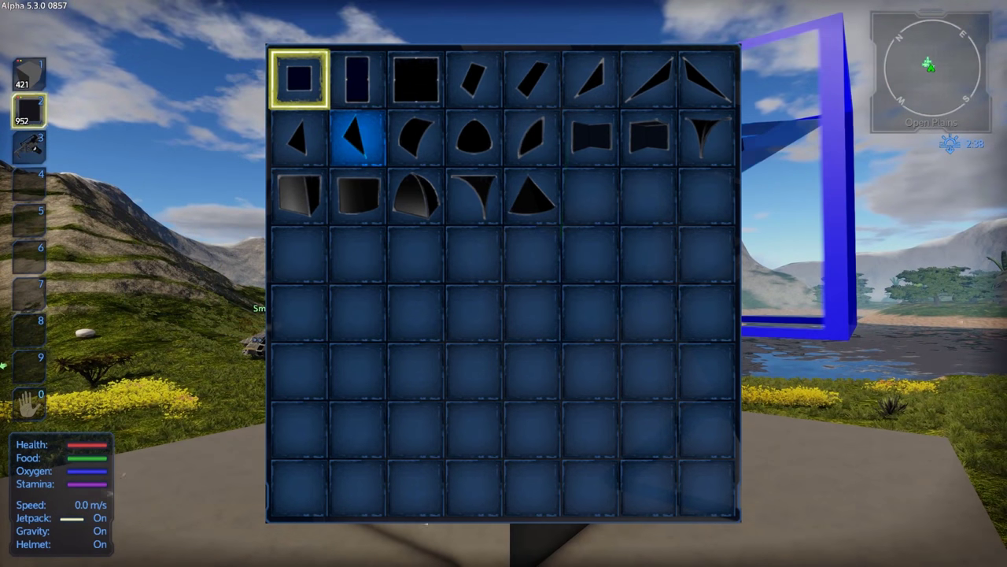
{"action": "left_click", "coordinate": [356, 138]}
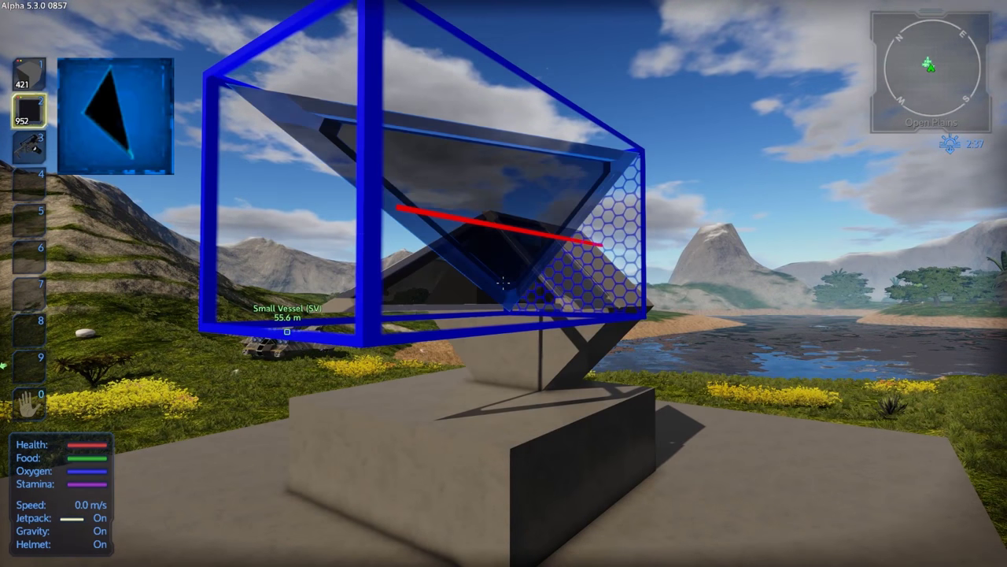